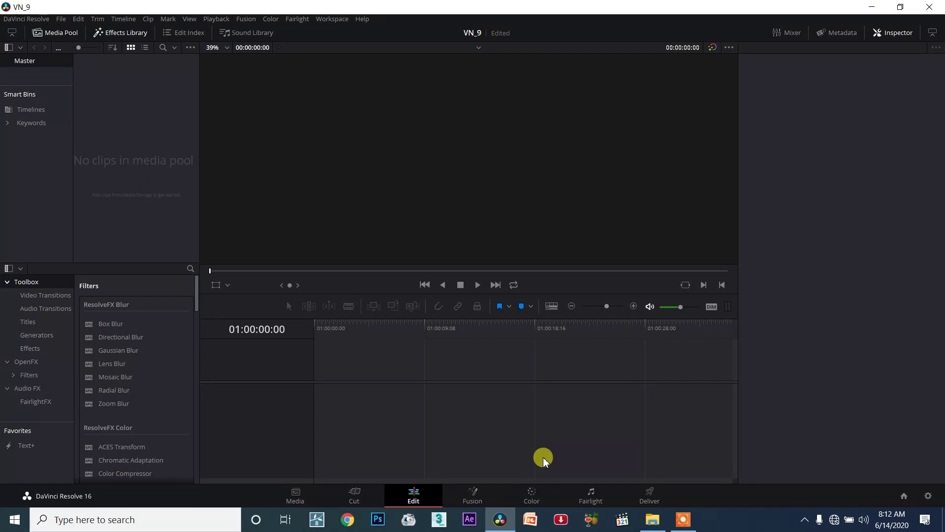
Import the six MP4 clips from the Desktop's New folder into the Master bin on the Media page.
click(544, 498)
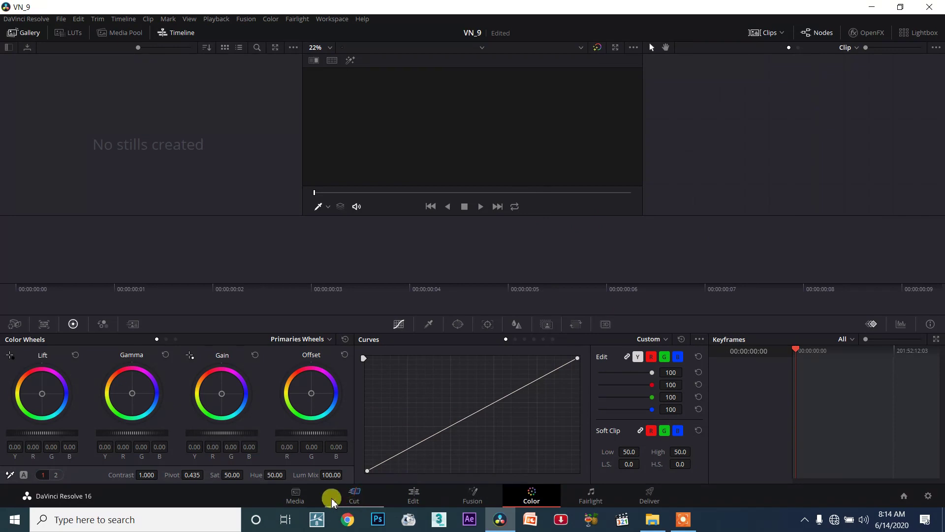
click(309, 498)
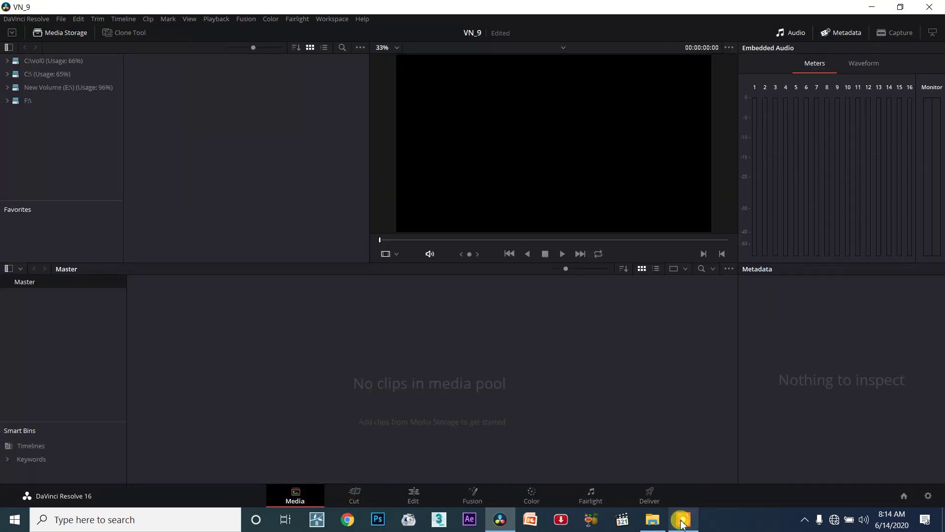
click(642, 525)
drag(425, 268, 542, 371)
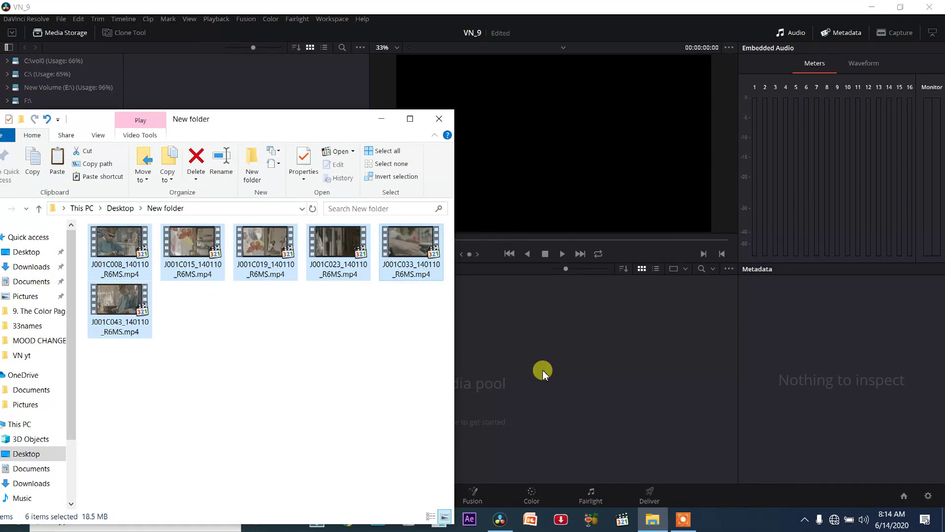
click(554, 304)
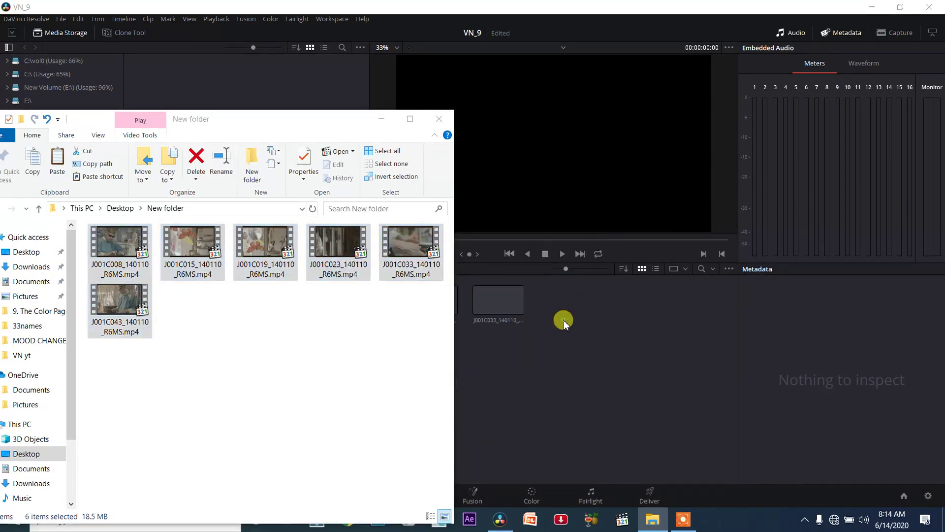
click(563, 319)
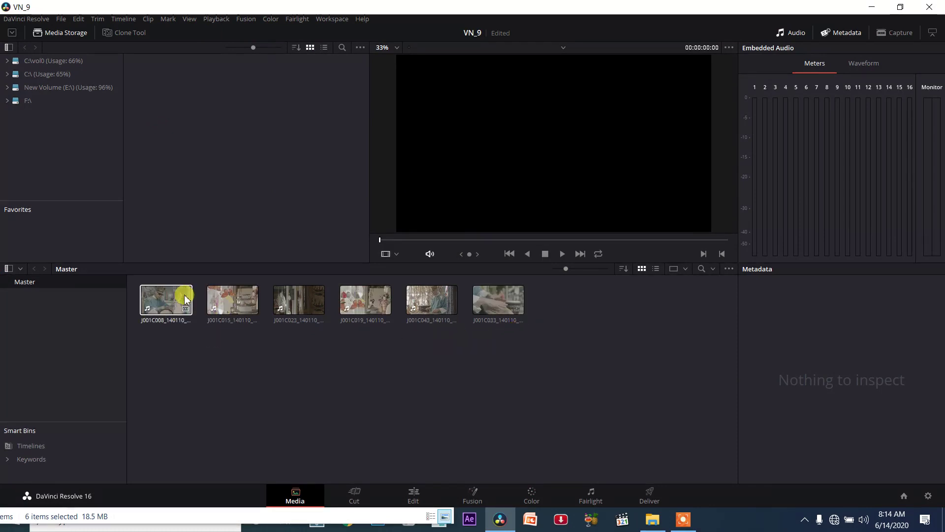
Create a timeline from clip J001C008_140110_R6MS.mp4 on the Edit page and park the playhead inside the clip.
click(412, 494)
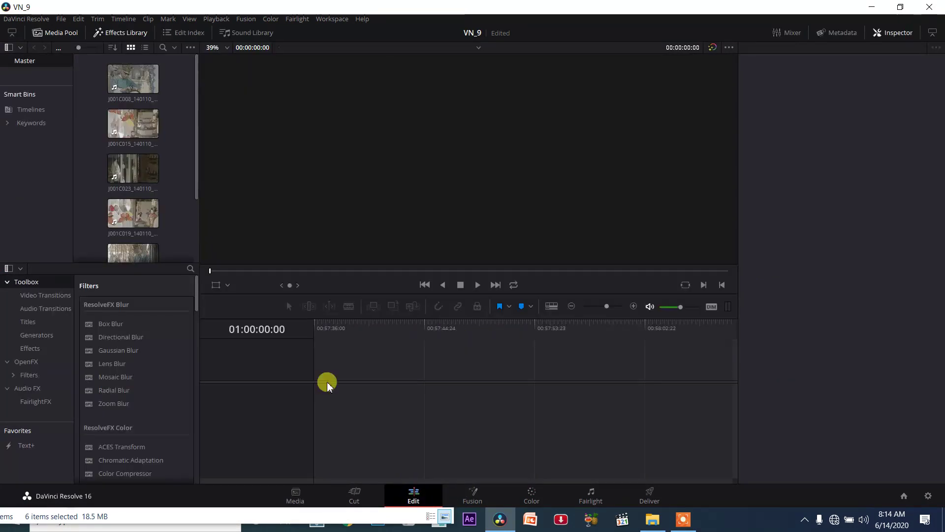
drag(149, 86, 301, 374)
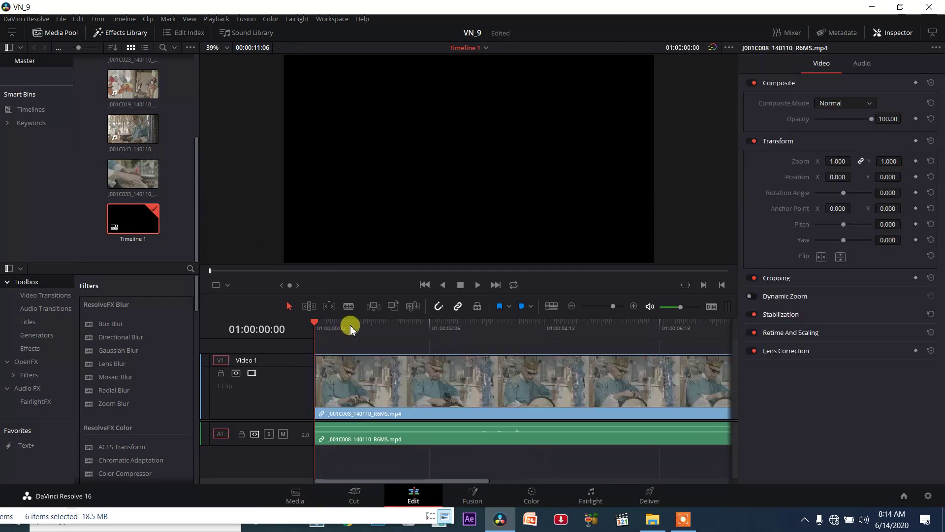
drag(346, 325, 355, 325)
click(415, 404)
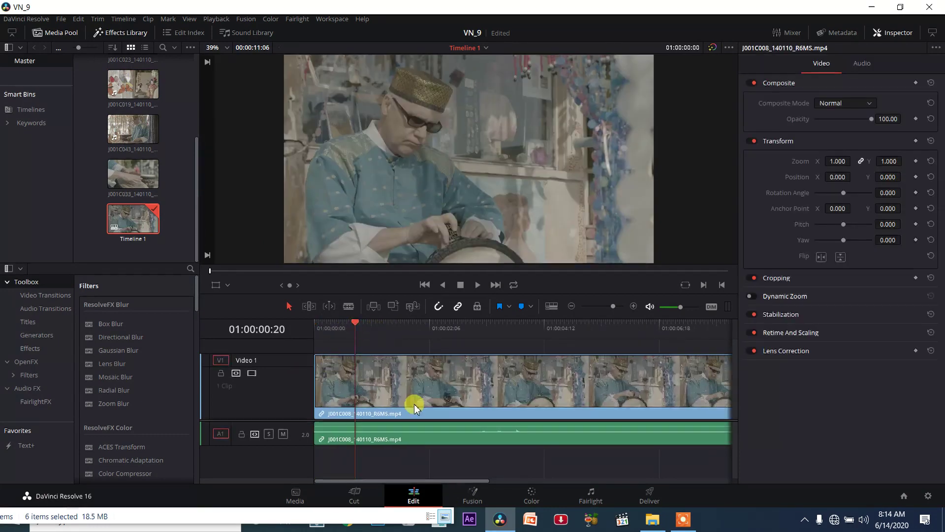
Switch to the Color page with the clip loaded and hide its timeline to enlarge the viewer and node graph.
click(523, 497)
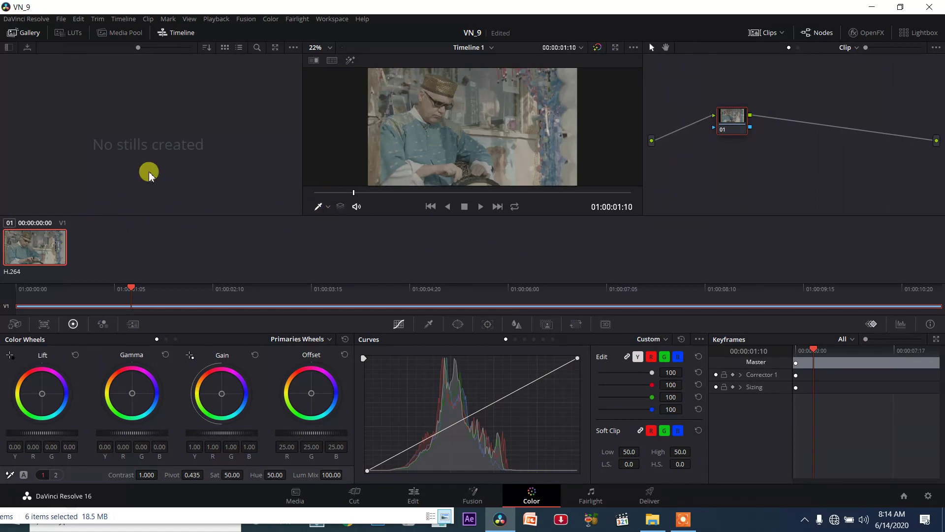
click(182, 32)
click(182, 33)
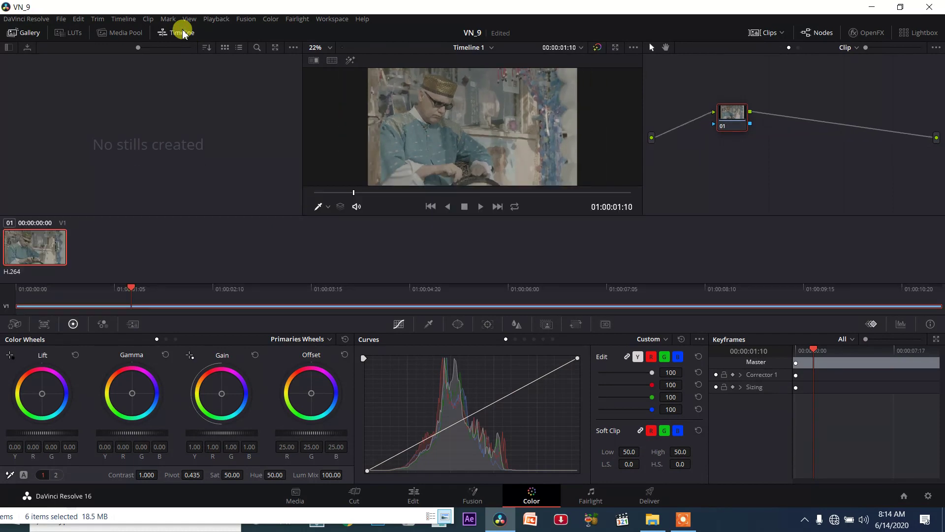
click(182, 33)
click(182, 32)
click(182, 32)
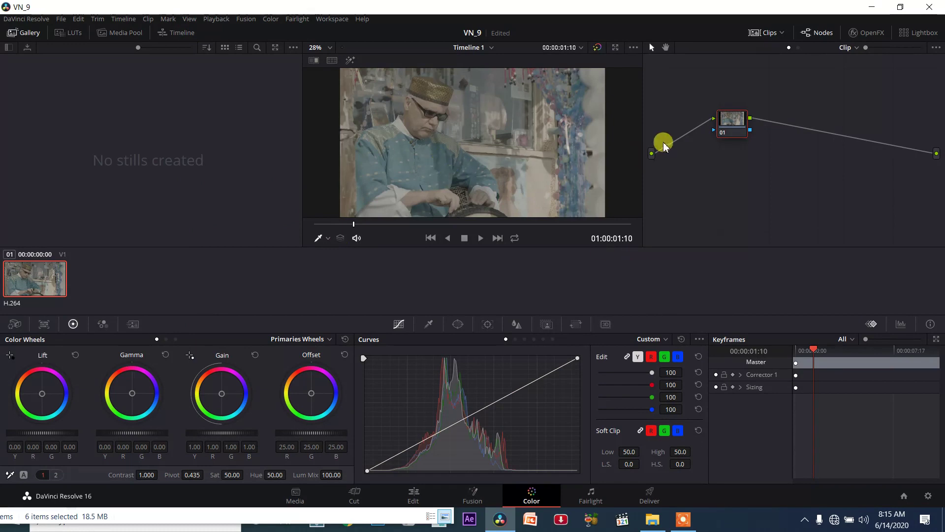
Move node 01 around the node graph, ending above and closer to the source input.
drag(731, 126, 746, 140)
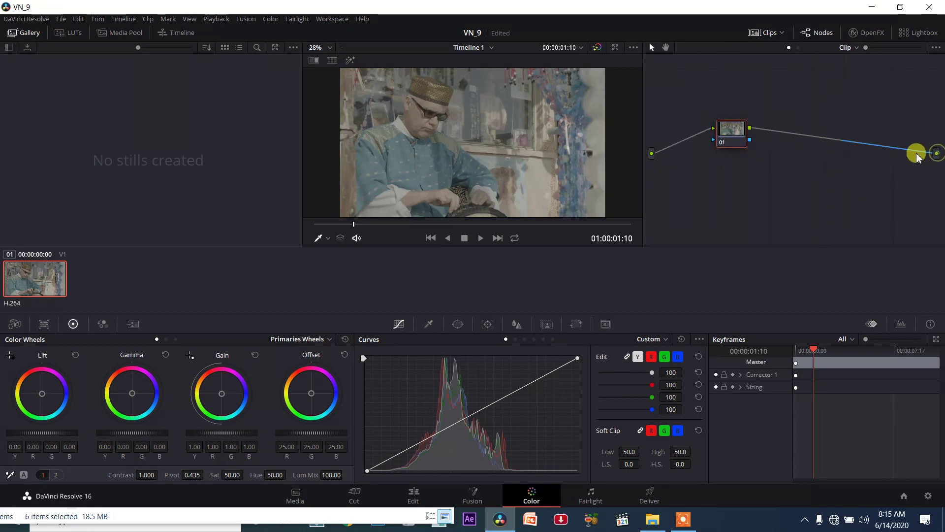
drag(732, 131, 758, 133)
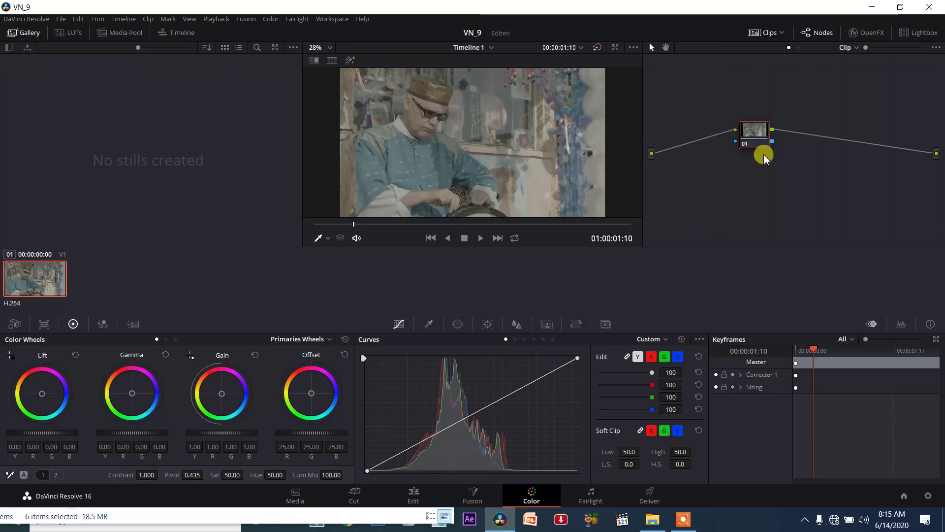
mouse_move(752, 135)
mouse_down()
mouse_move(734, 115)
mouse_move(741, 121)
mouse_move(750, 111)
mouse_move(742, 144)
mouse_up()
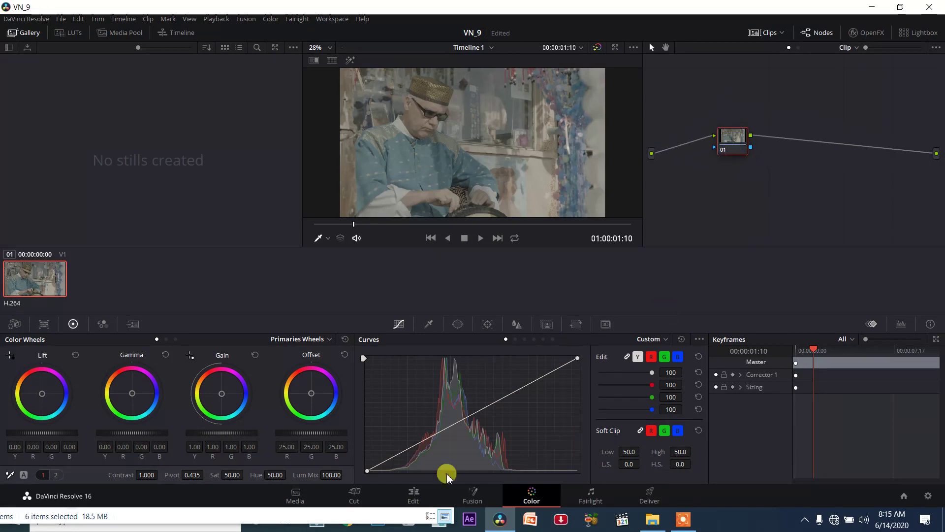
click(757, 113)
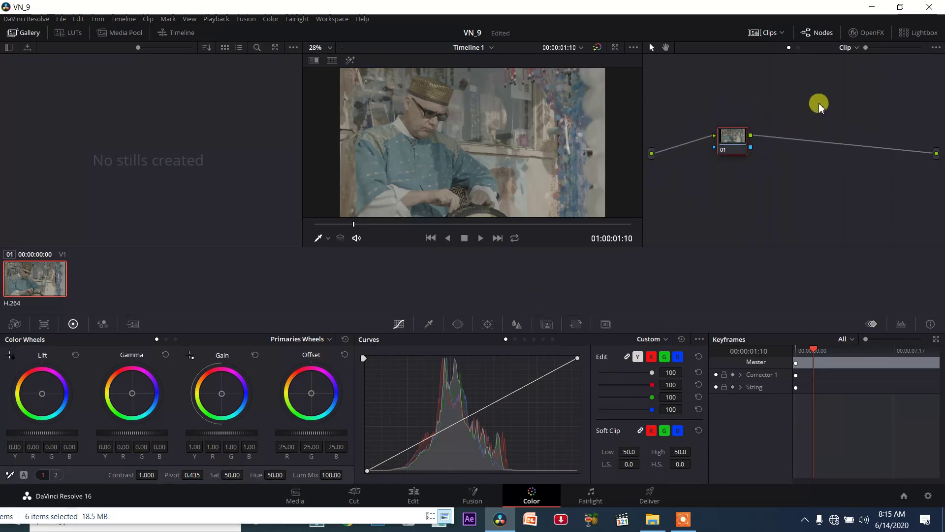
drag(831, 182, 859, 223)
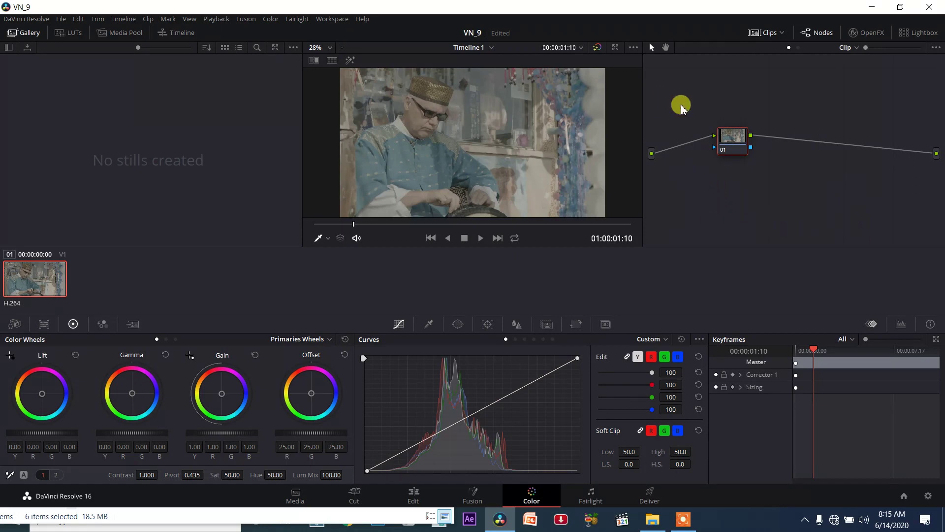
drag(724, 139, 706, 114)
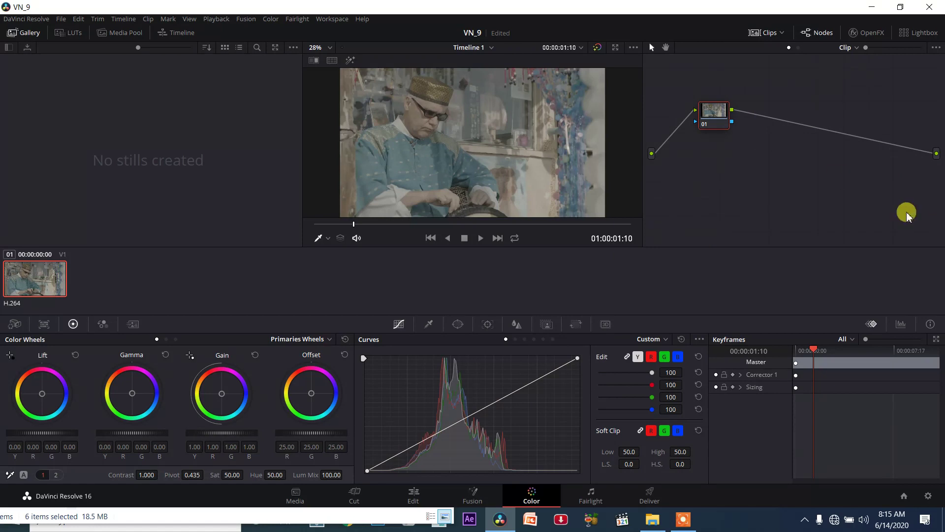
drag(672, 83, 841, 197)
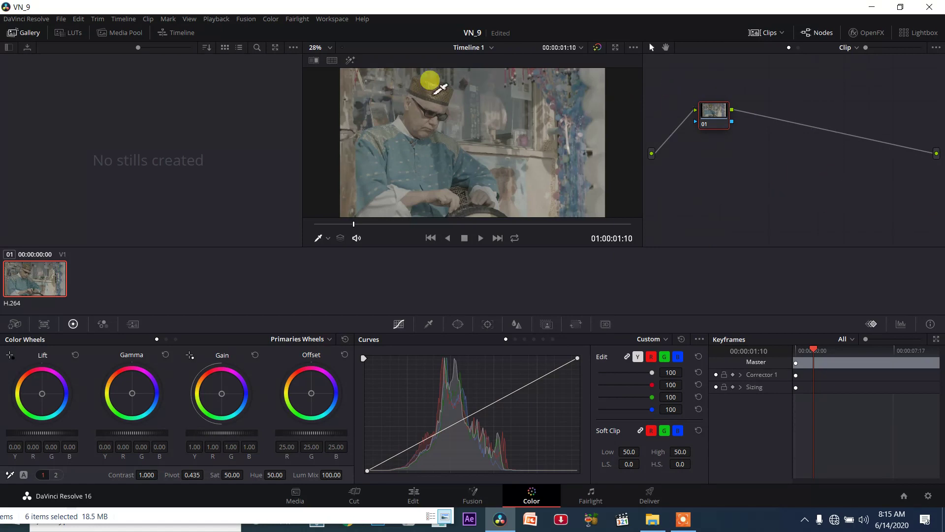
Examine the node commands available for the Color page.
click(280, 19)
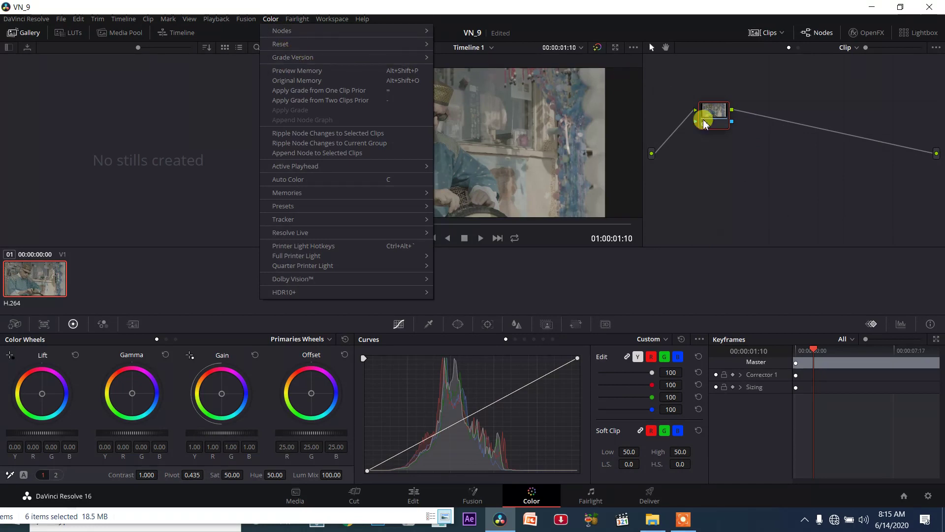
click(736, 144)
click(271, 18)
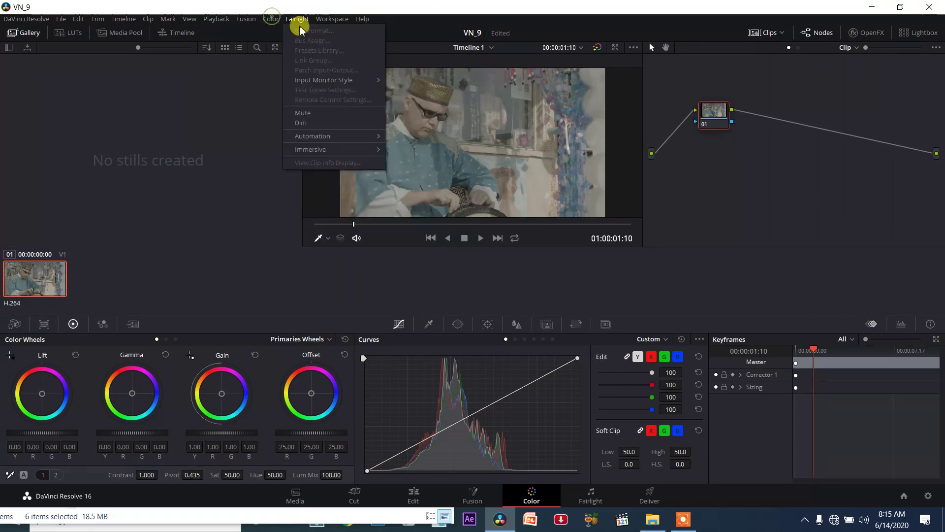
mouse_move(279, 30)
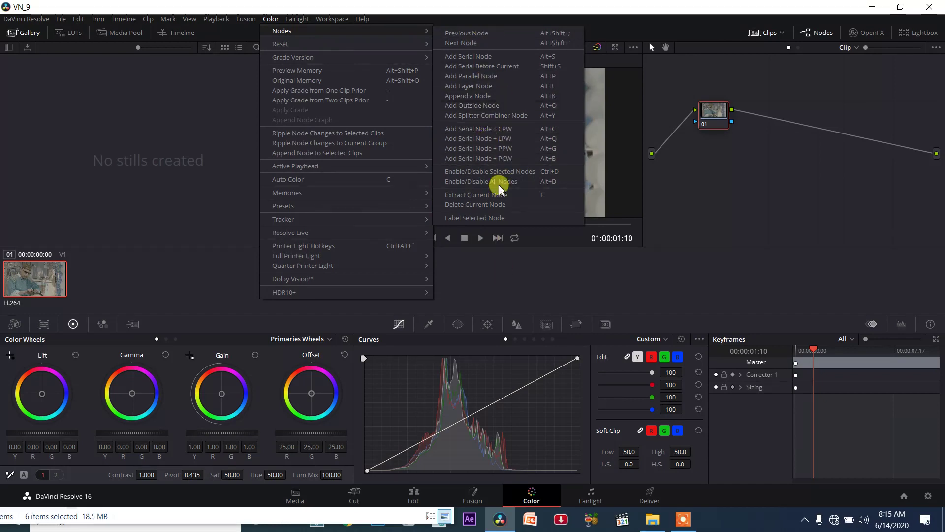
click(724, 141)
Move node 01 down and farther from the source input in the node graph.
drag(692, 77, 835, 209)
drag(734, 147, 907, 241)
drag(700, 105, 732, 124)
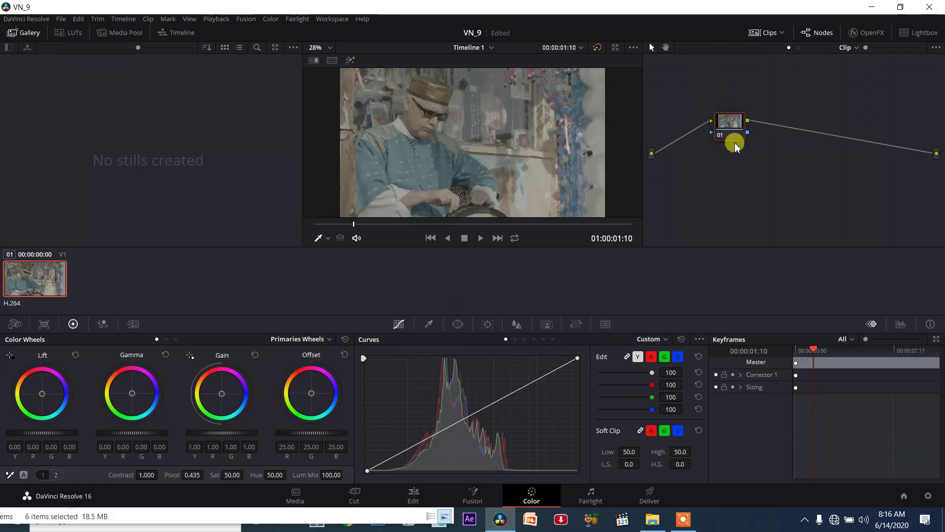
drag(724, 128, 749, 122)
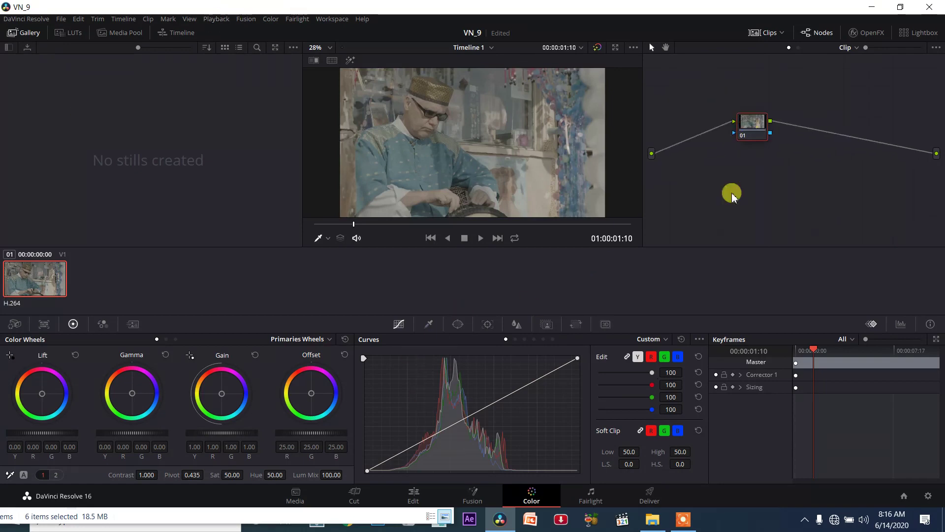
Restore the Color page's timeline and switch the workspace to a full-screen window.
click(334, 21)
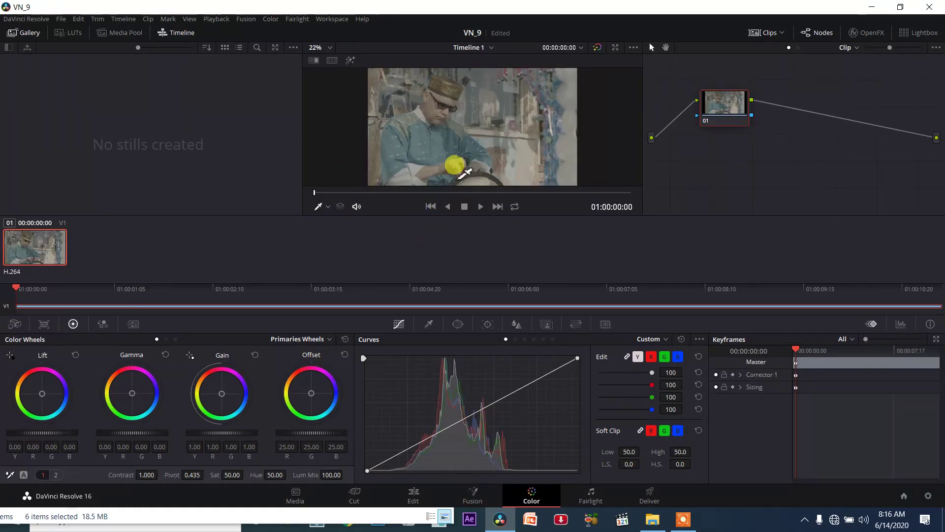
click(323, 22)
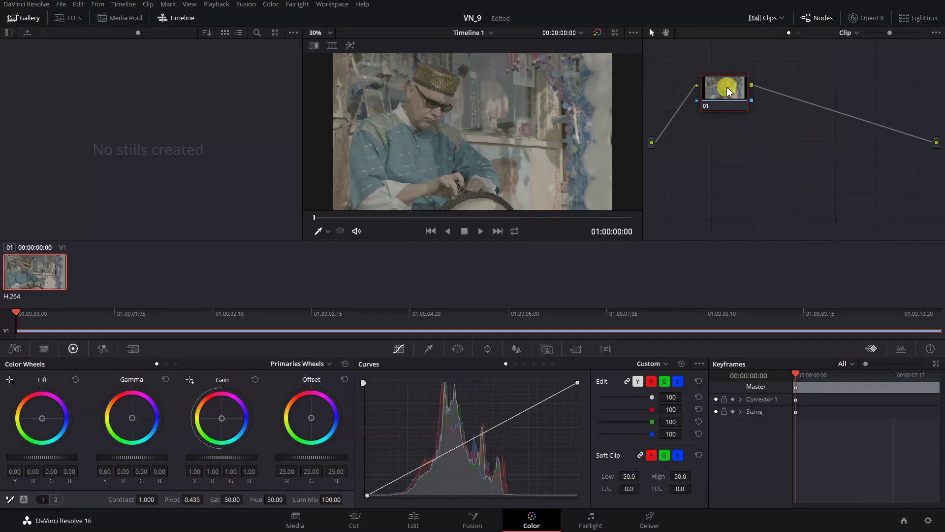
Reposition node 01 slightly farther along between the source input and the final output.
drag(731, 96, 748, 128)
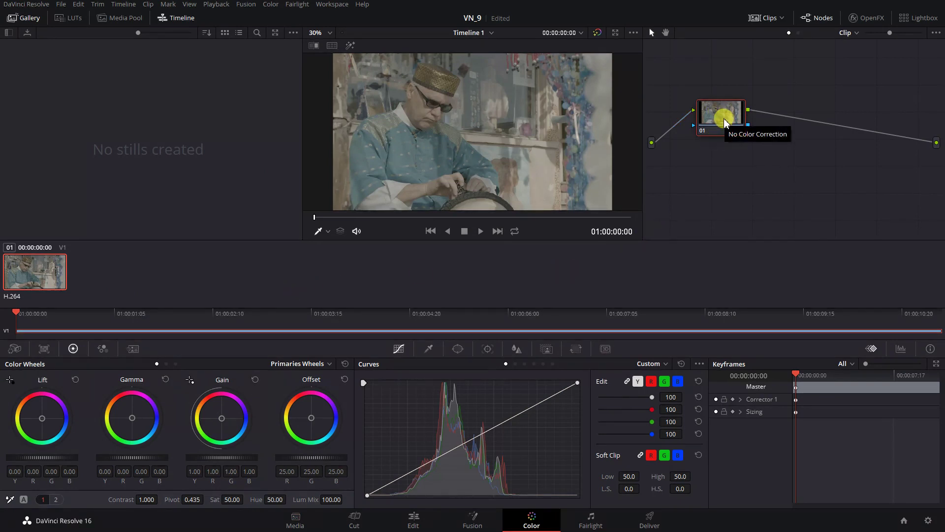
drag(726, 122, 754, 115)
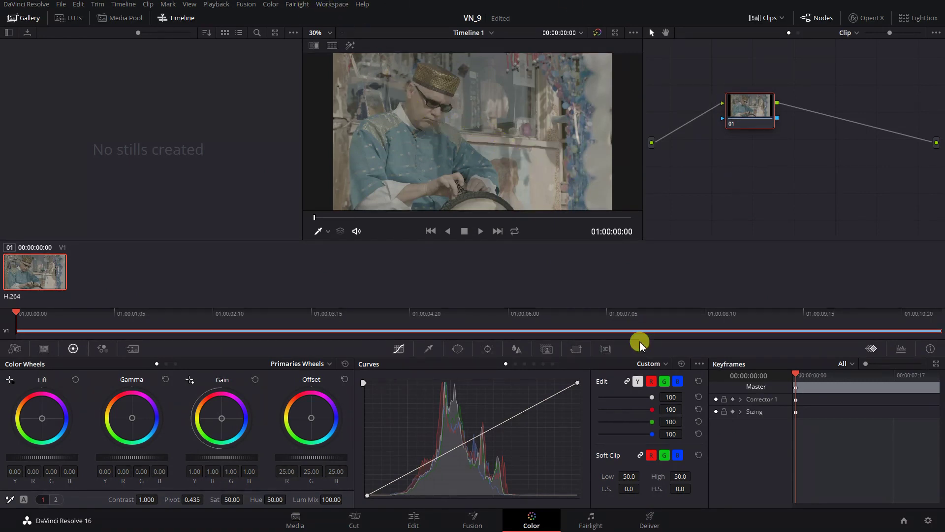
key(super)
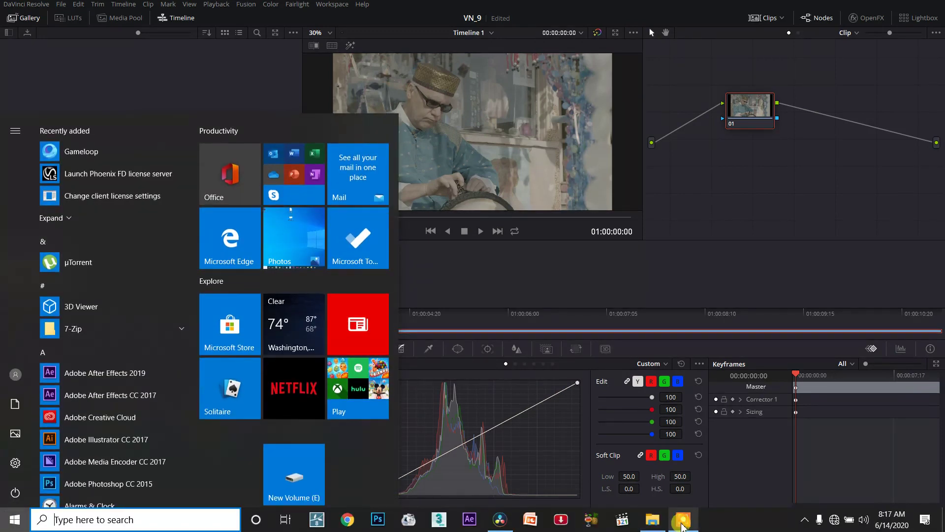